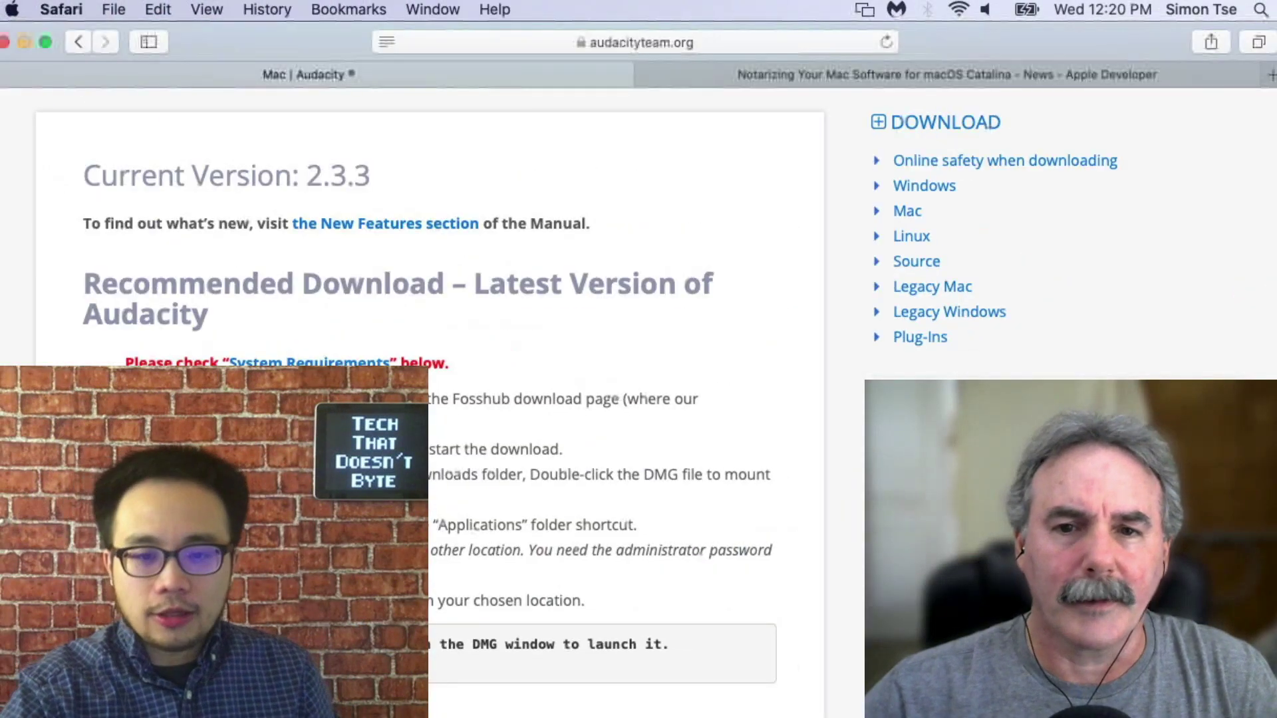
Step: Read Apple's Catalina notarization notice, return to the Audacity download page, and minimize Safari
left_click(873, 77)
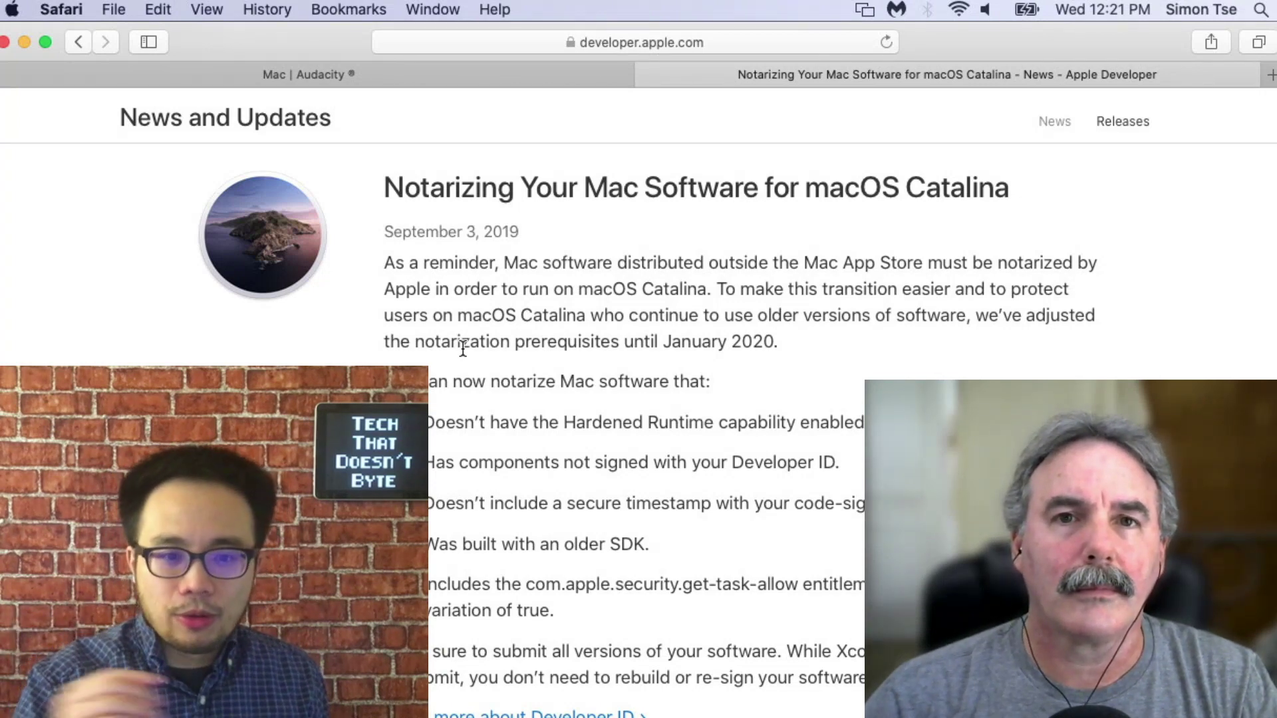
left_click(316, 69)
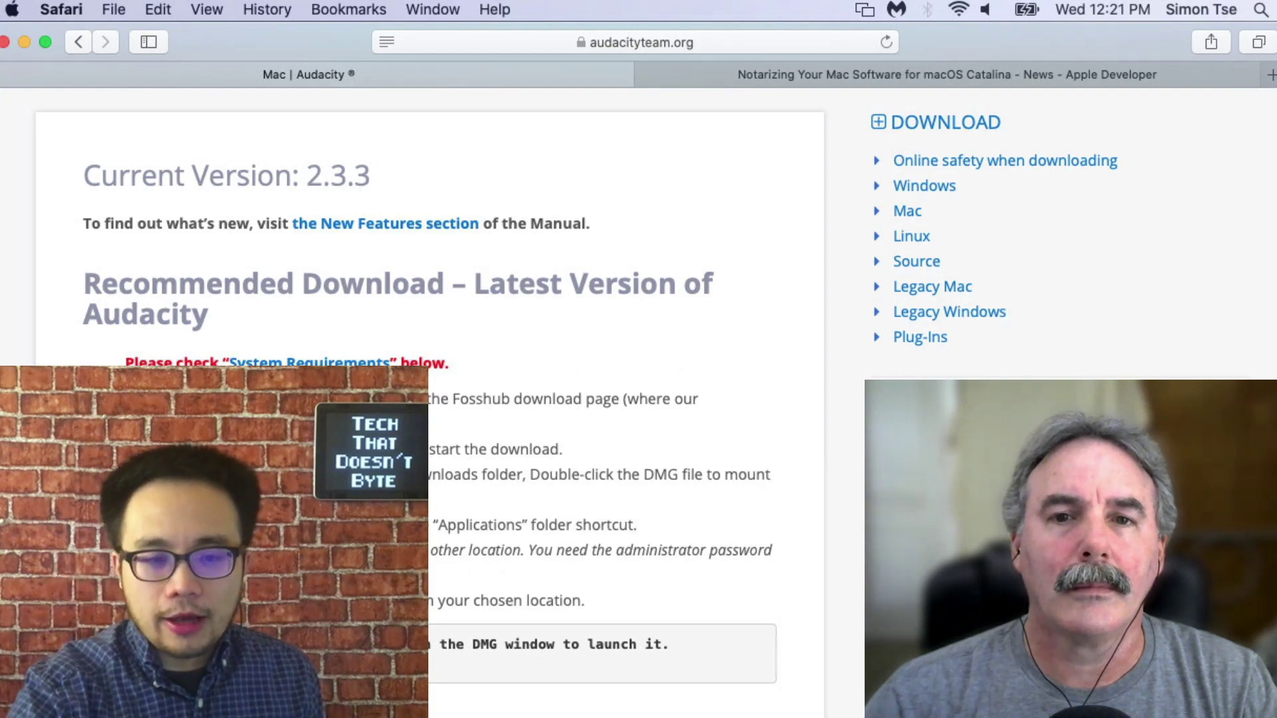
left_click(25, 42)
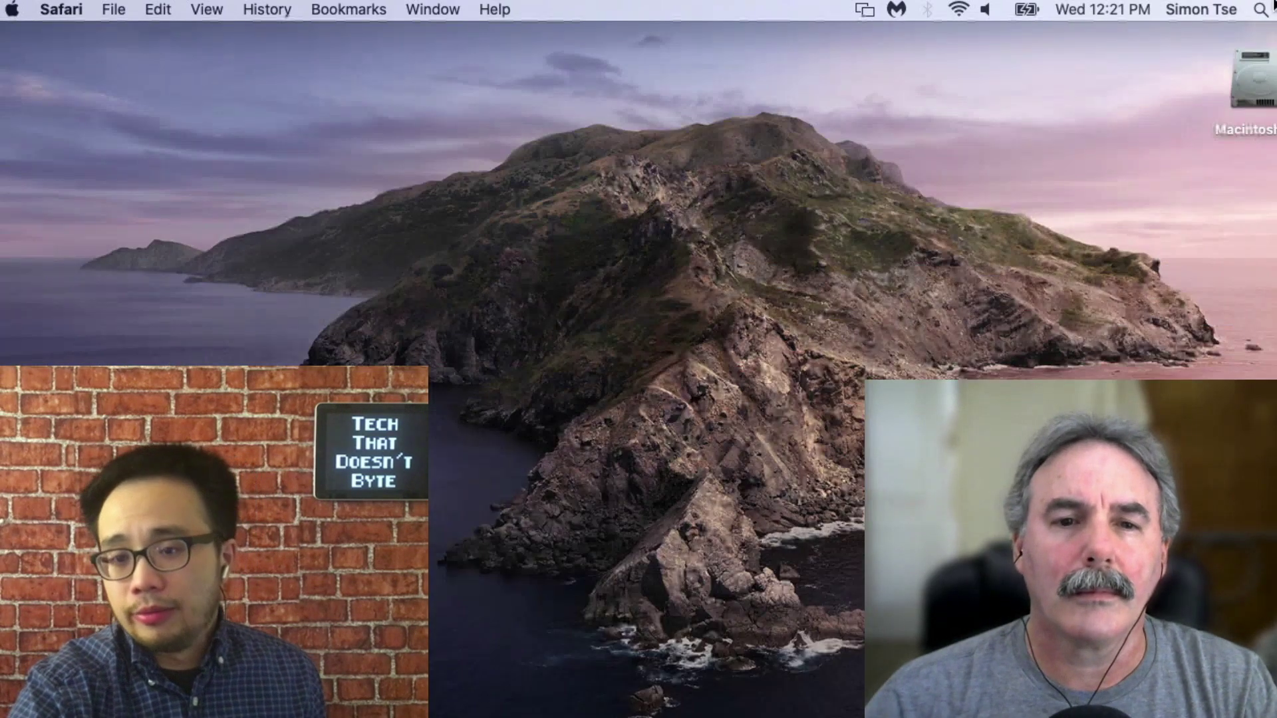
Step: Launch Audacity from a Spotlight search for 'aud'
left_click(1261, 10)
left_click(1261, 10)
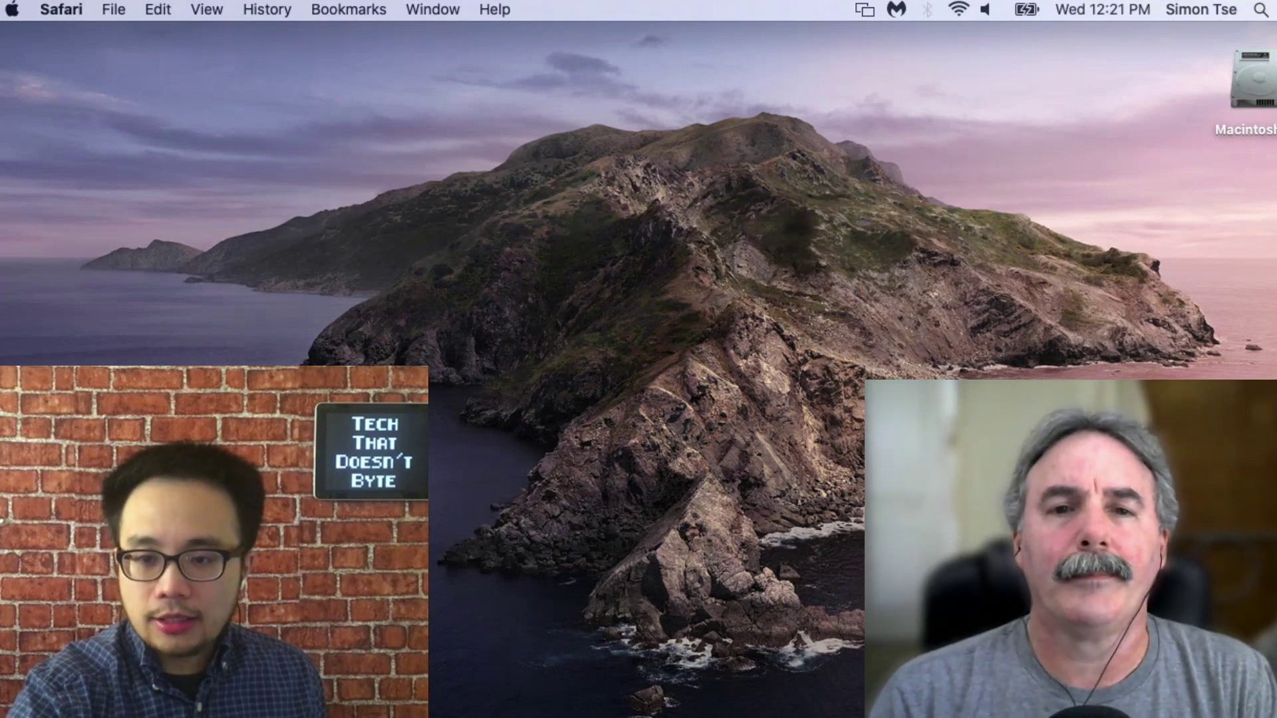
key("super+space")
type("aud")
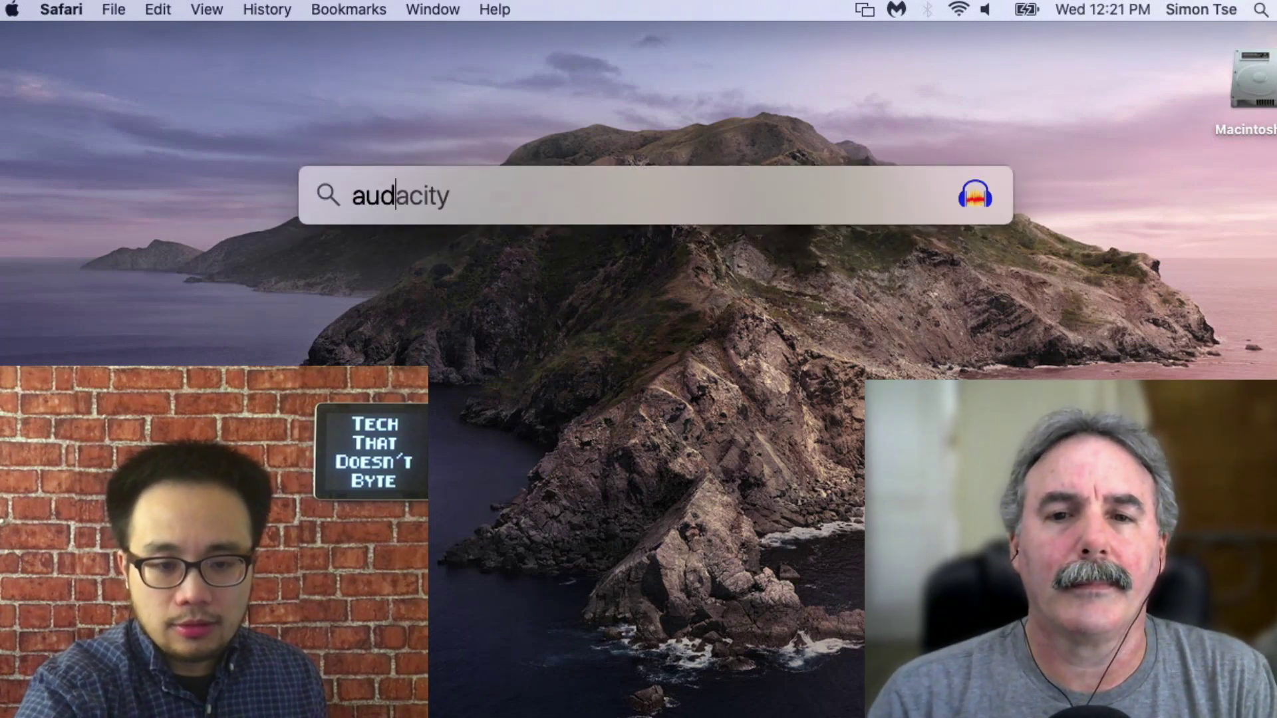
key("Return")
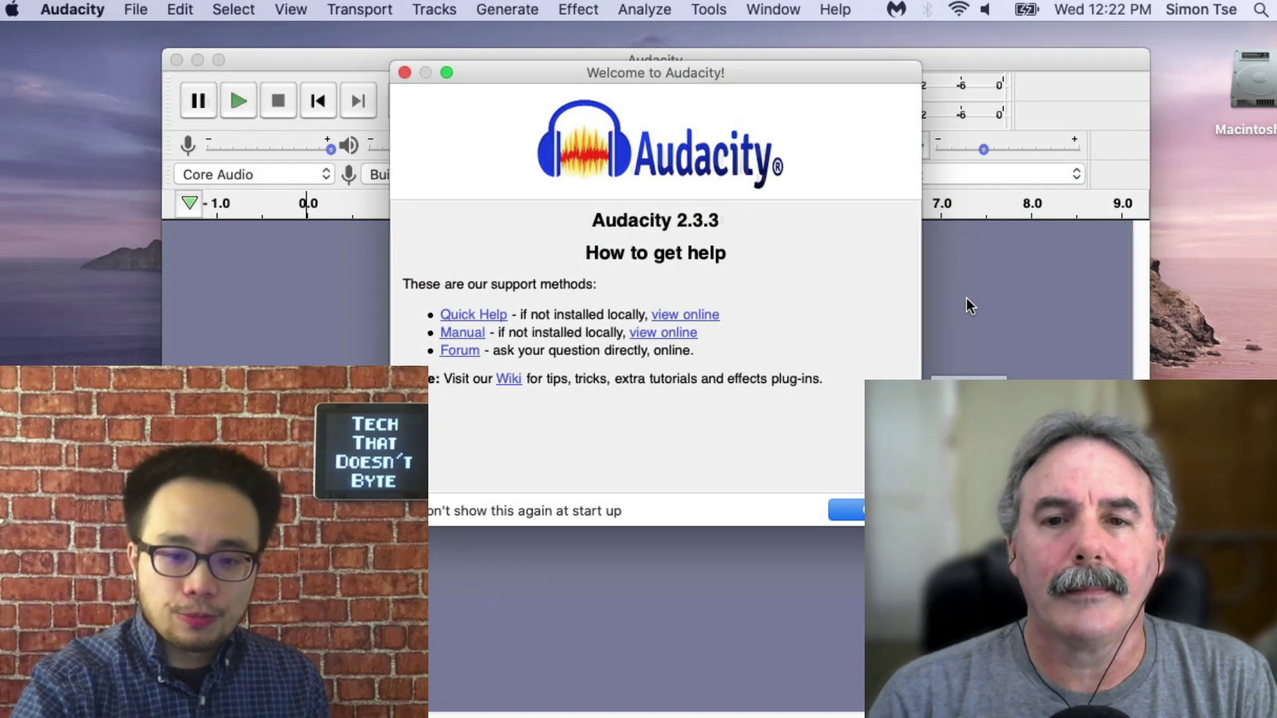
Step: Close the welcome dialog and choose Yeti Stereo Microphone as the recording input
key("Return")
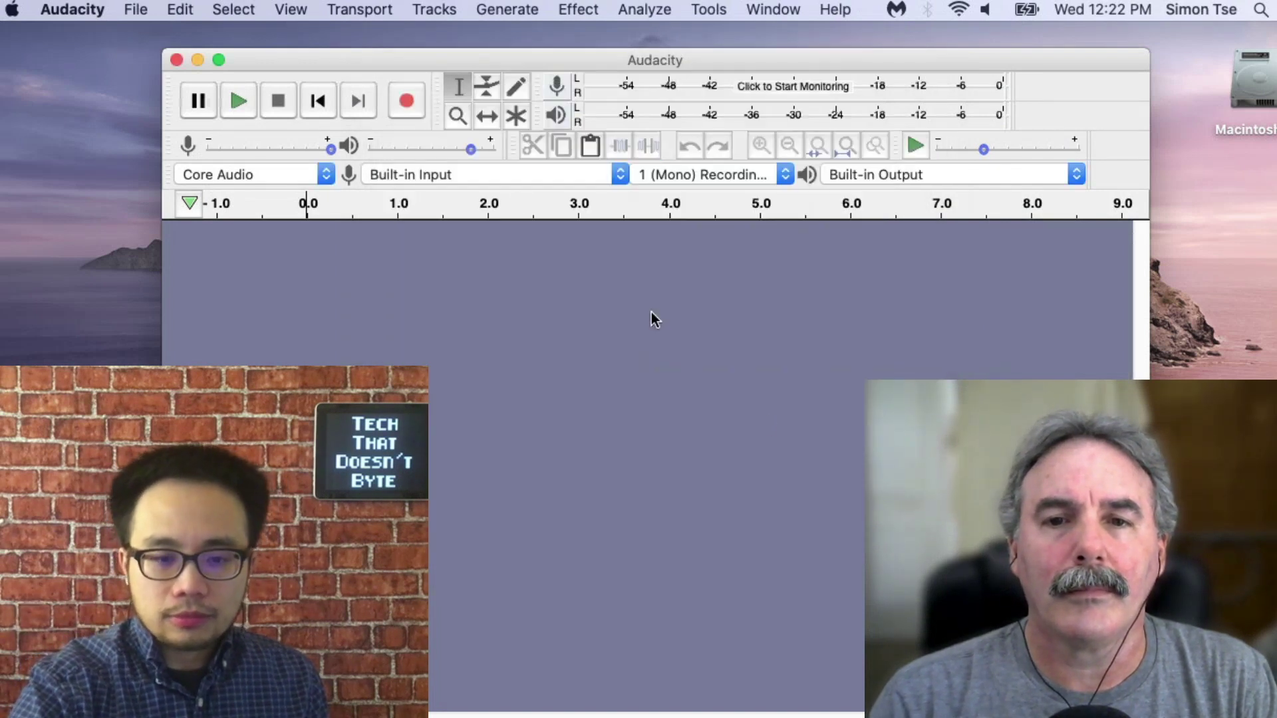
left_click(488, 178)
key("Escape")
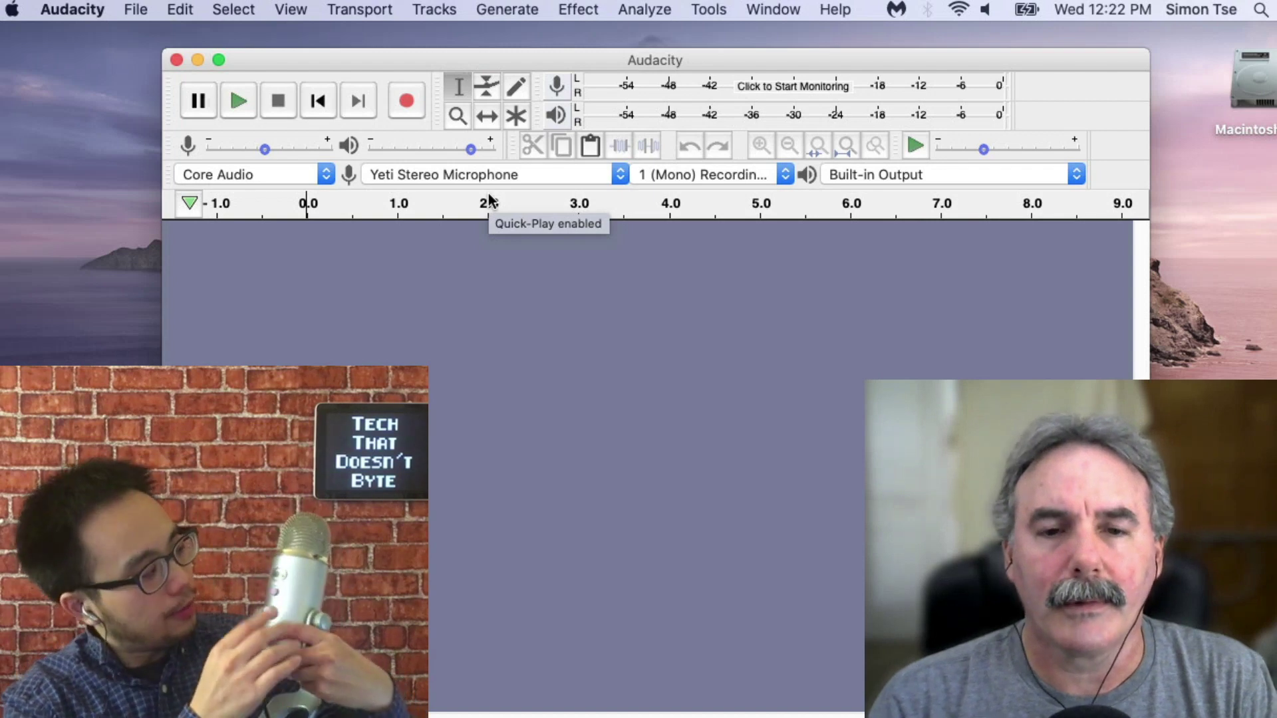
Step: Record a roughly 12-second track, stop it, and choose Quit Audacity
left_click(411, 110)
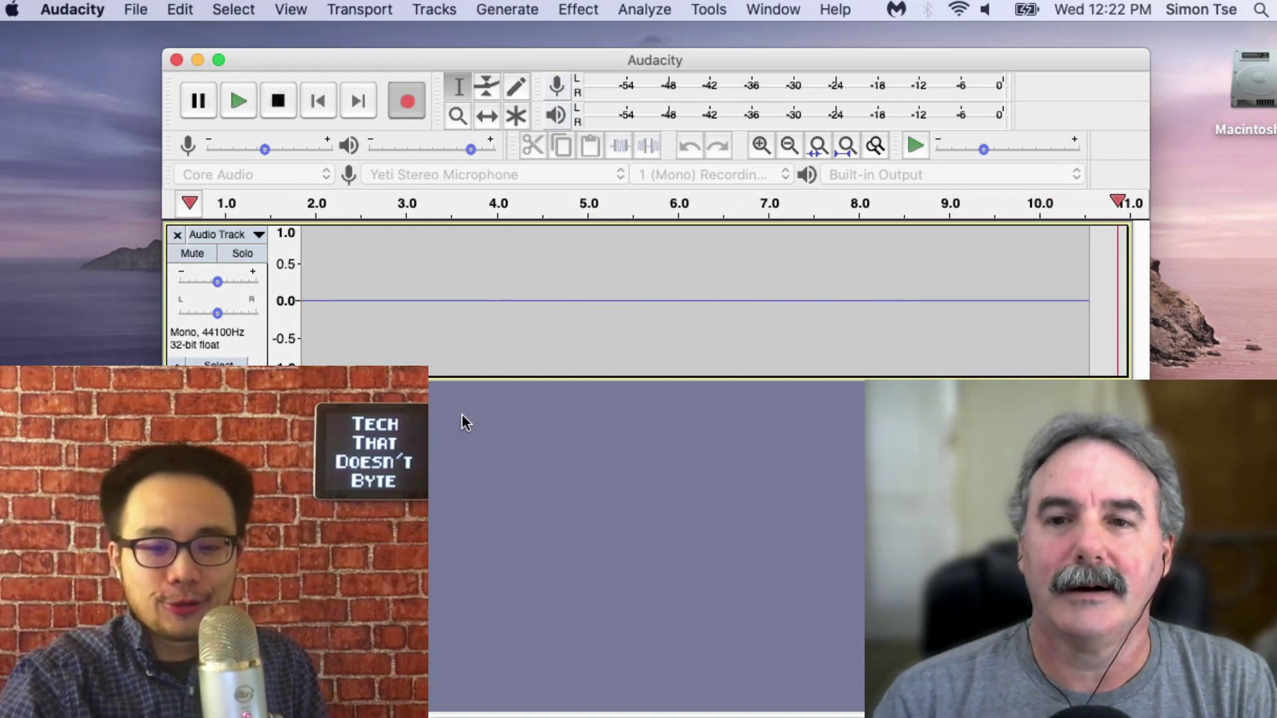
left_click(282, 116)
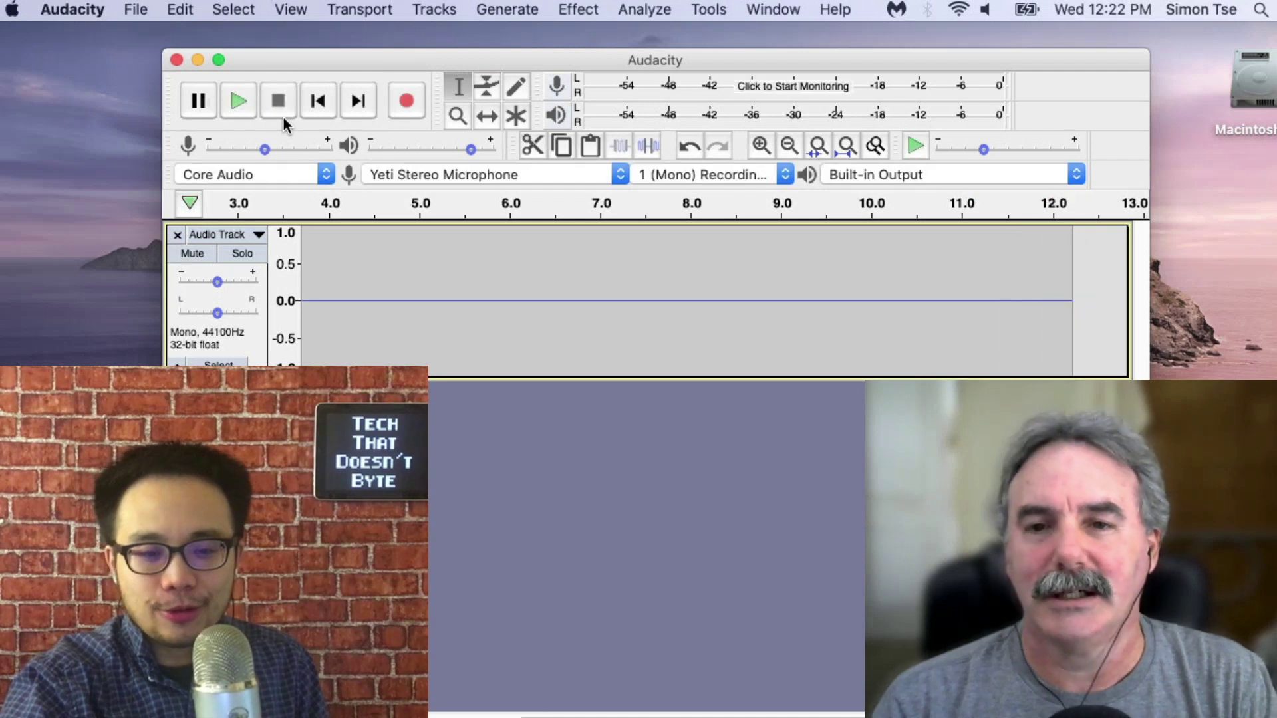
left_click(104, 5)
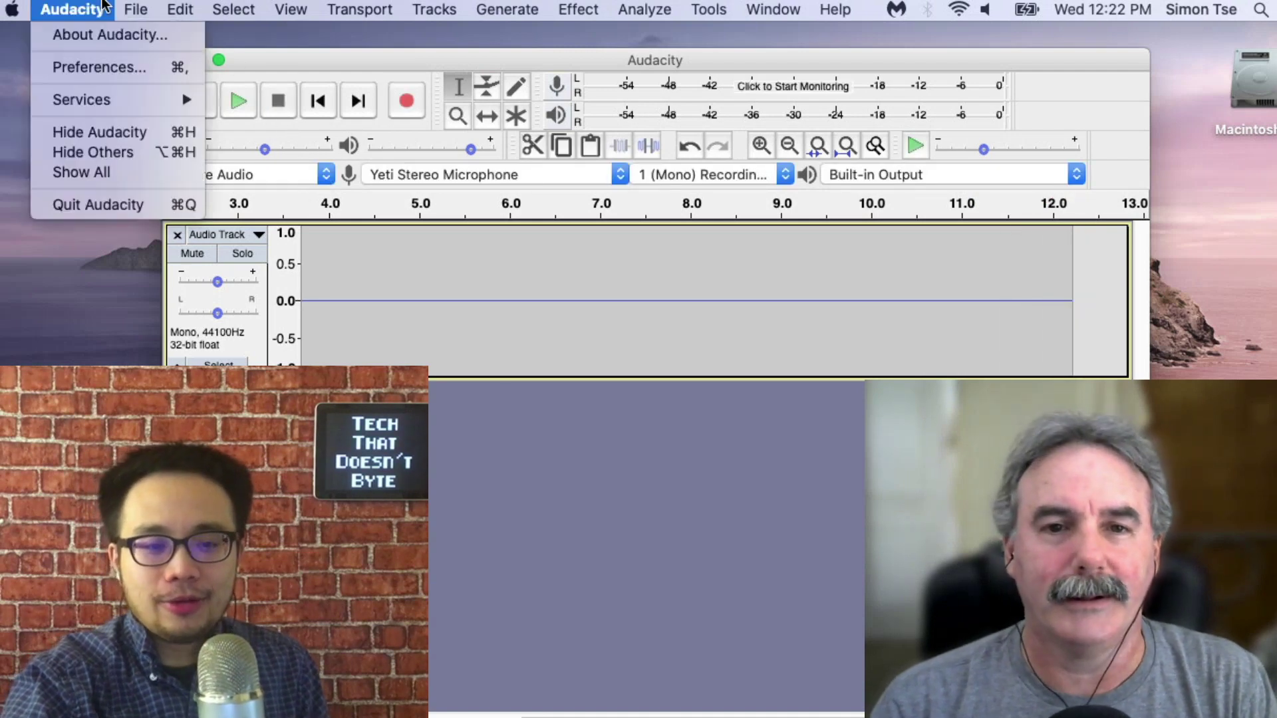
left_click(112, 206)
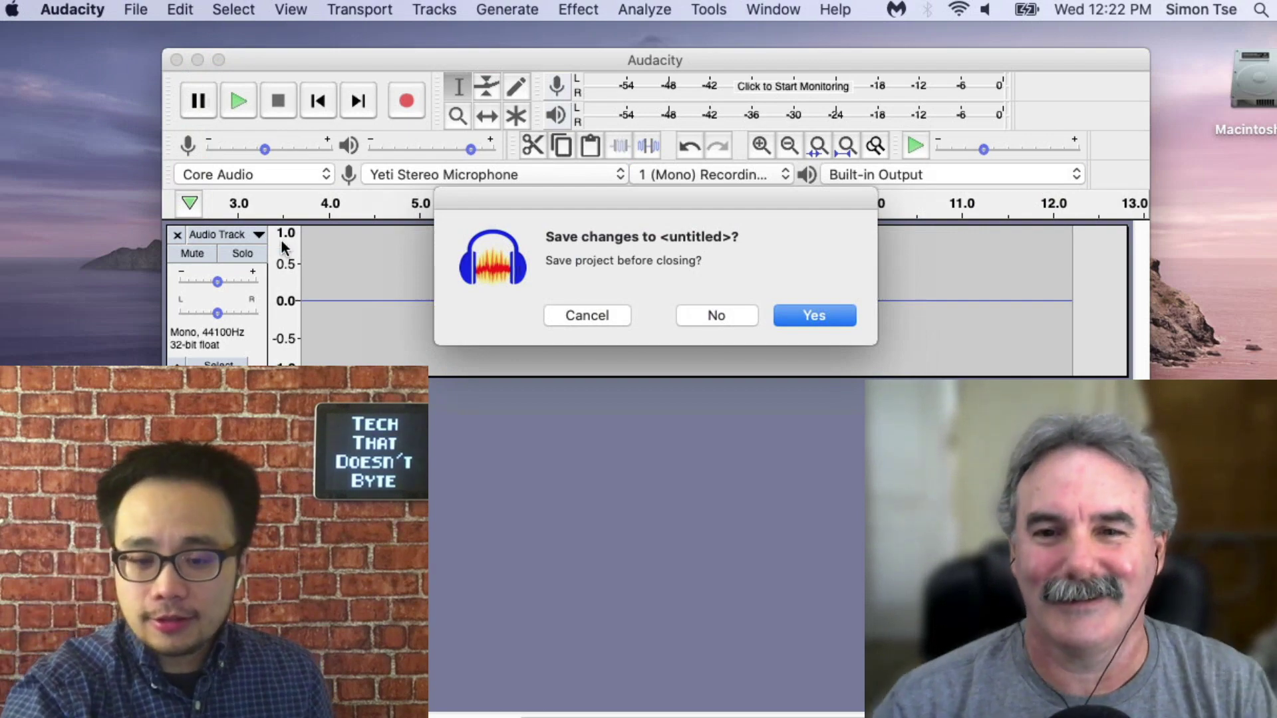
Step: Quit without saving the silent recording and move the Terminal window up and left
left_click(706, 317)
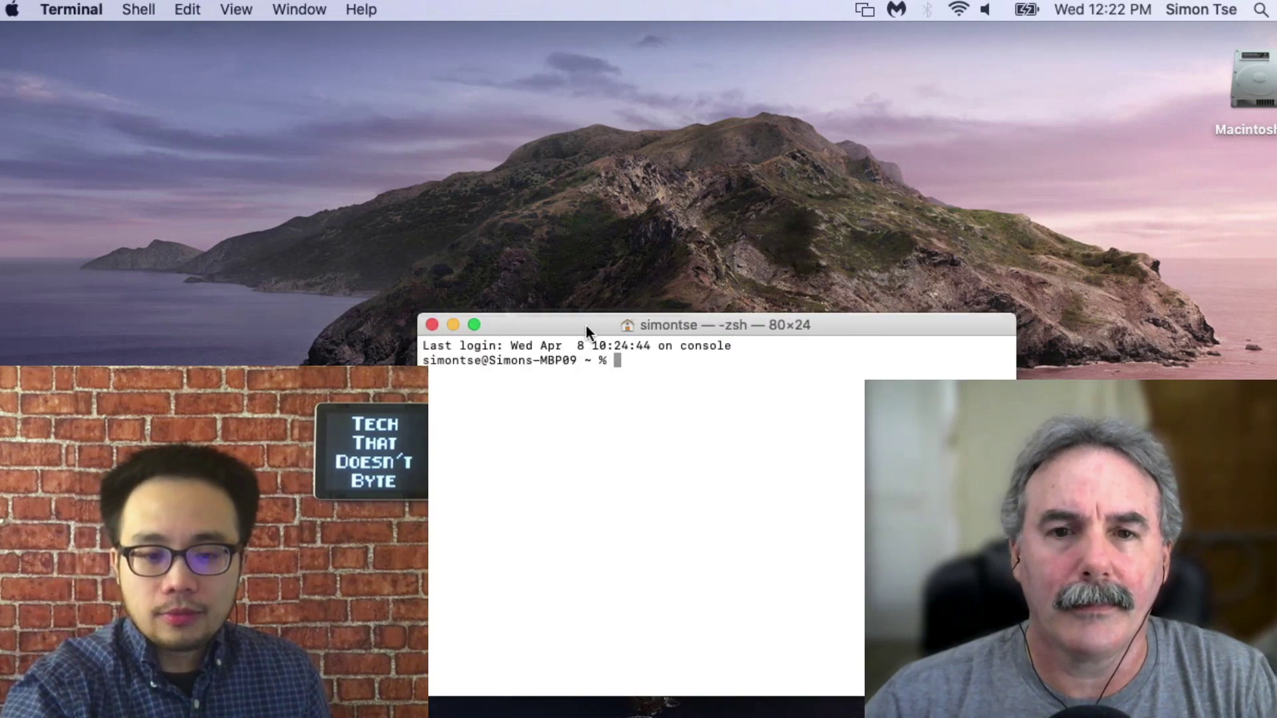
left_click_drag(585, 325, 514, 206)
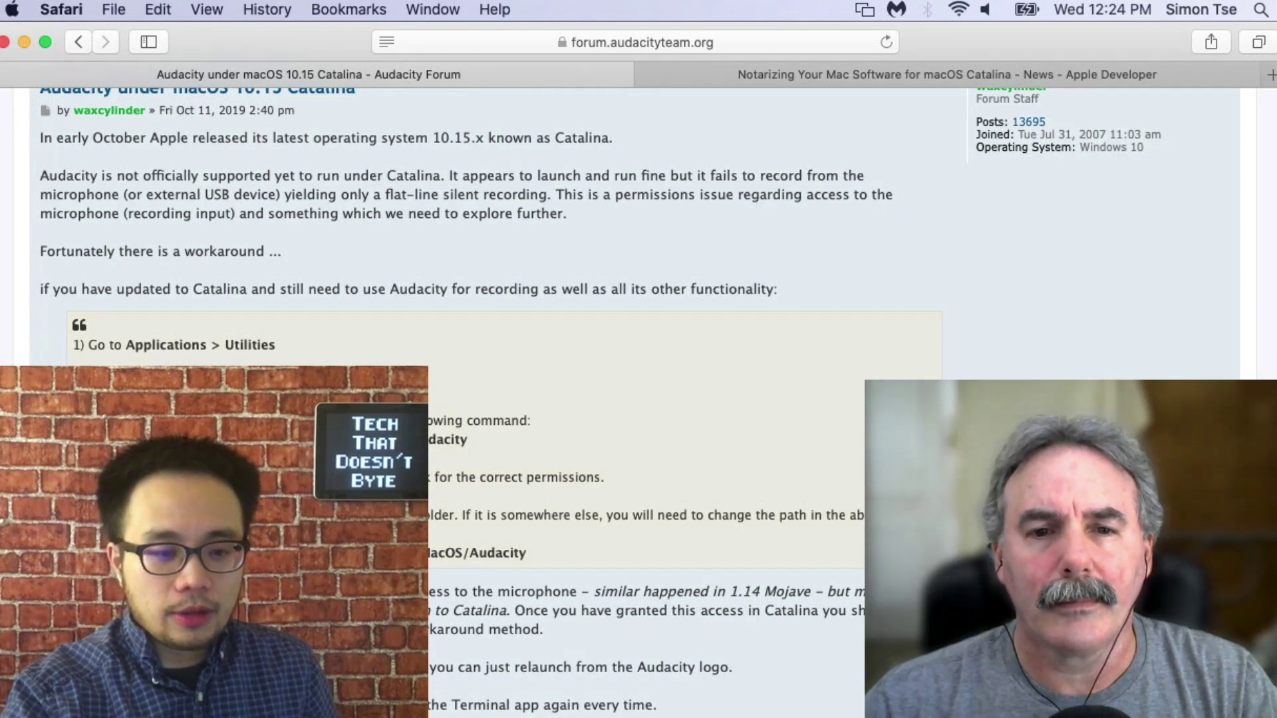
Step: Select and copy the 'open /Applications/Audacity.app/Contents/MacOS/Audacity' command from the forum post
key("super+Tab")
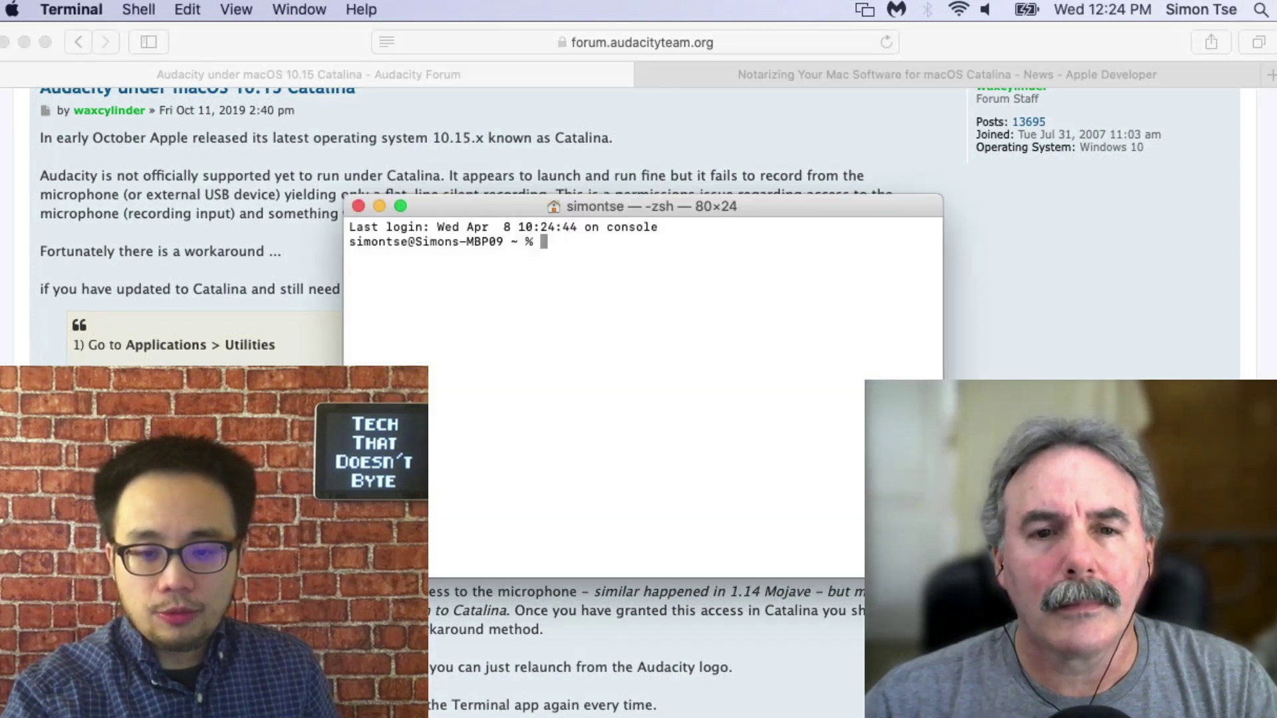
left_click(588, 645)
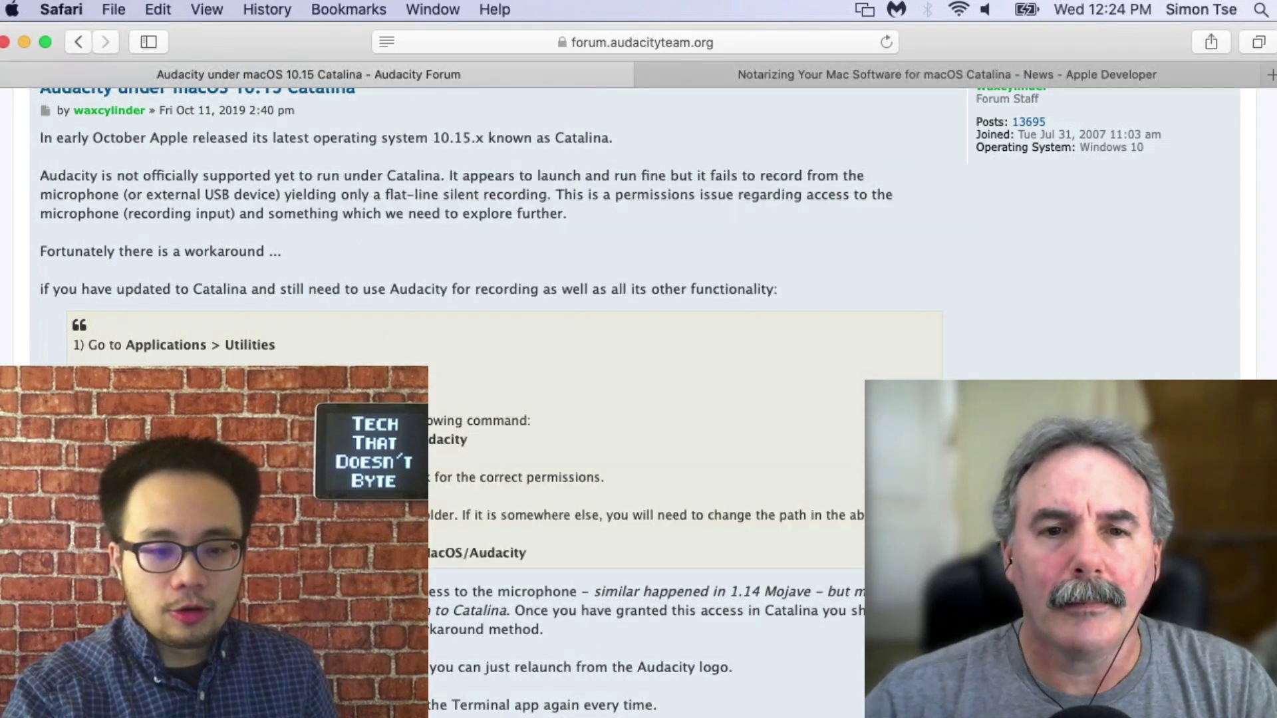
triple_click(441, 450)
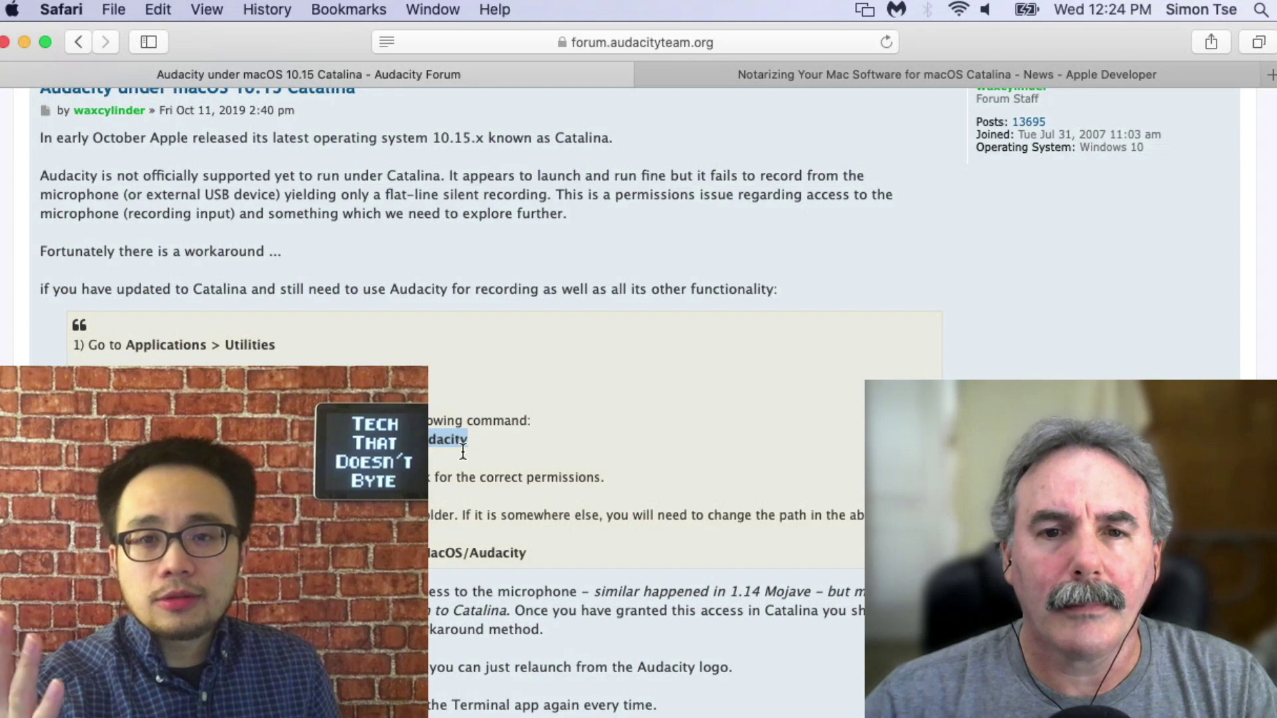
scroll(670, 291, "down", 3)
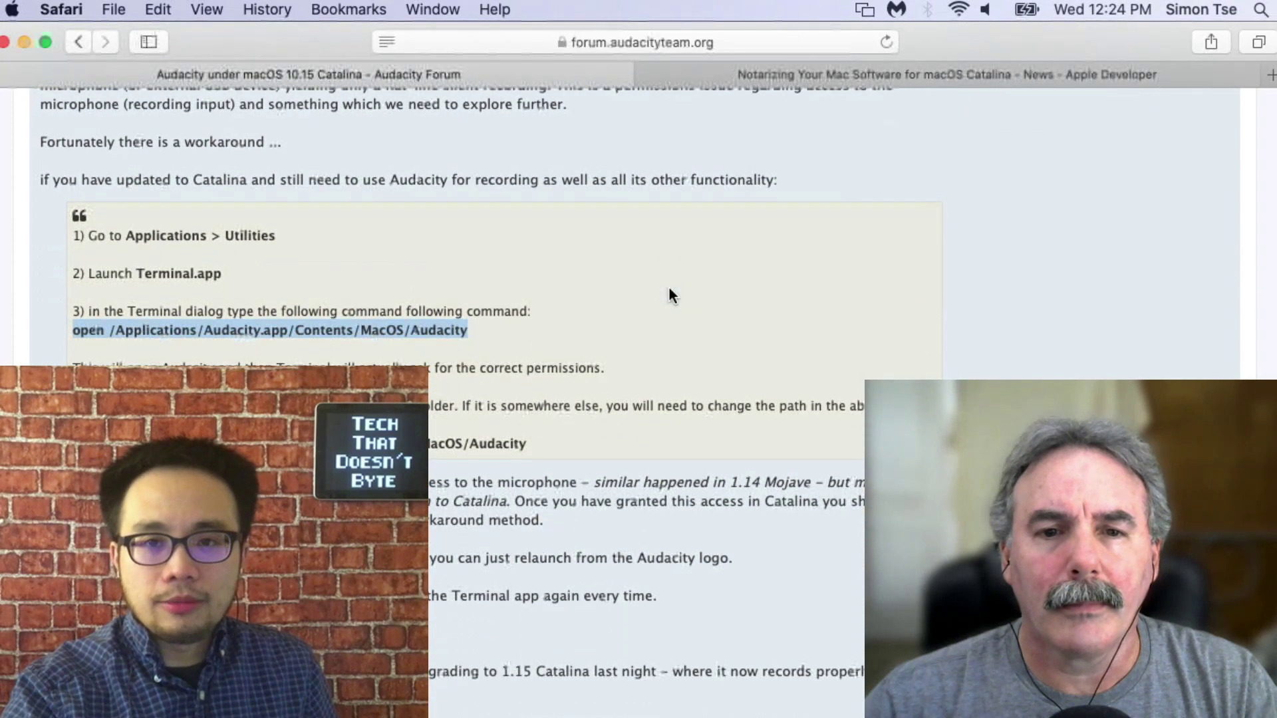
scroll(671, 295, "down", 2)
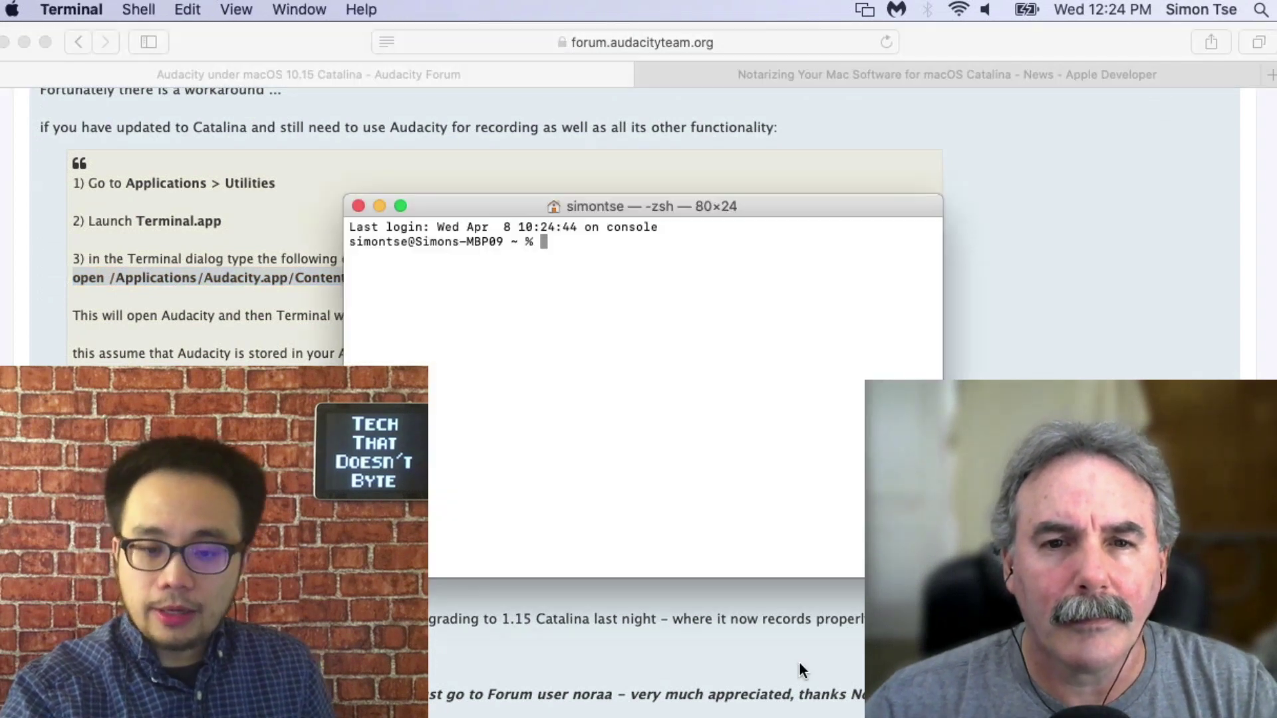
Step: Paste and run the open command to launch Audacity, then minimize the Terminal and Safari windows
type("open /Applications/Audacity.app/Contents/MacOS/Audacity")
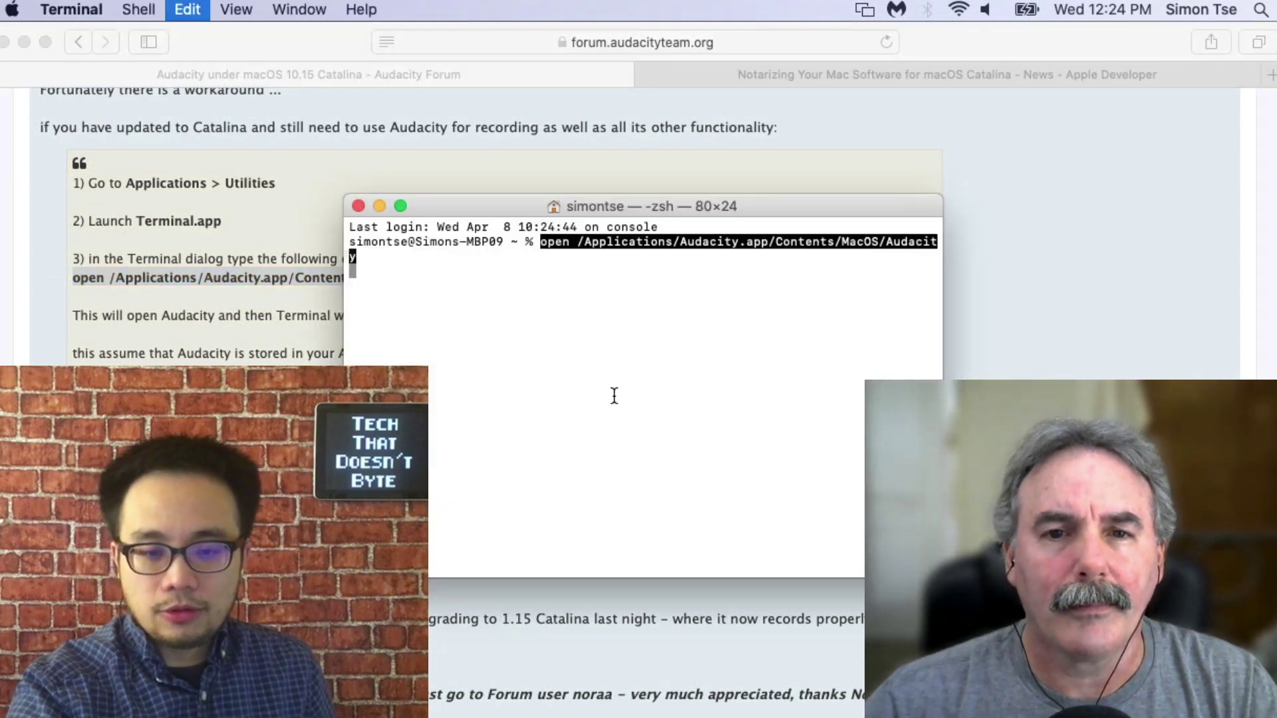
key("Return")
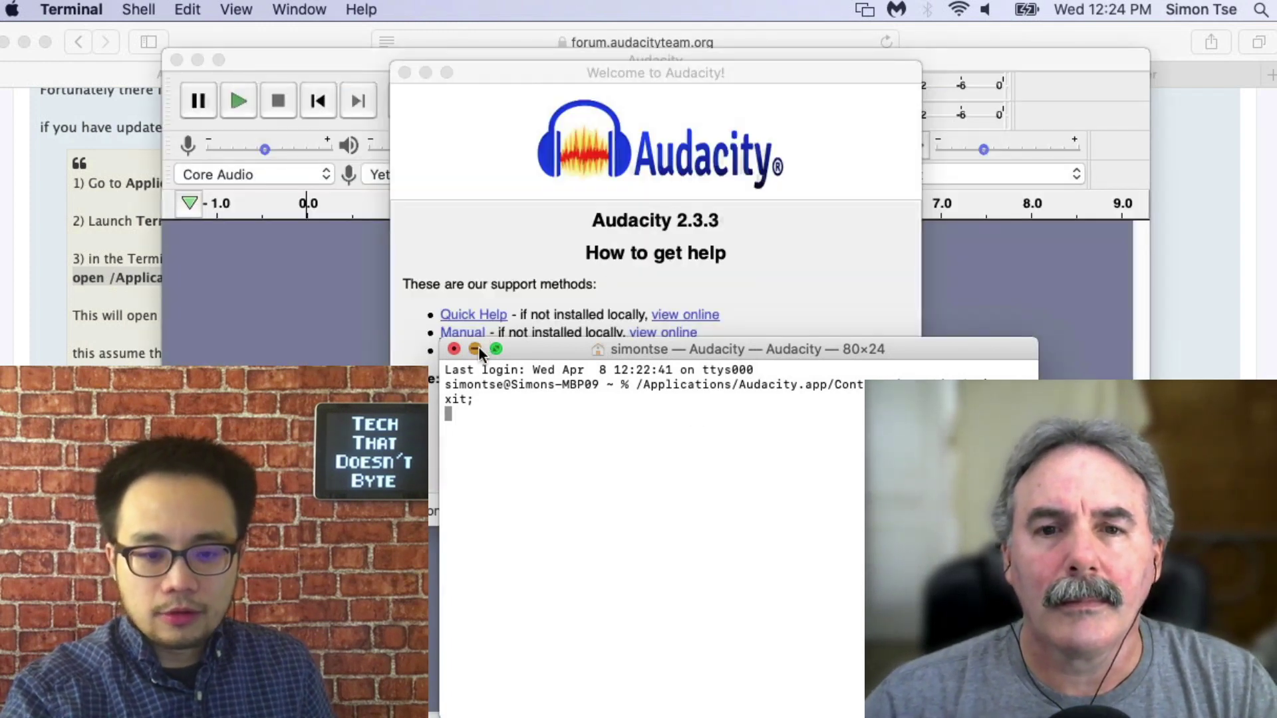
left_click(477, 348)
left_click(24, 42)
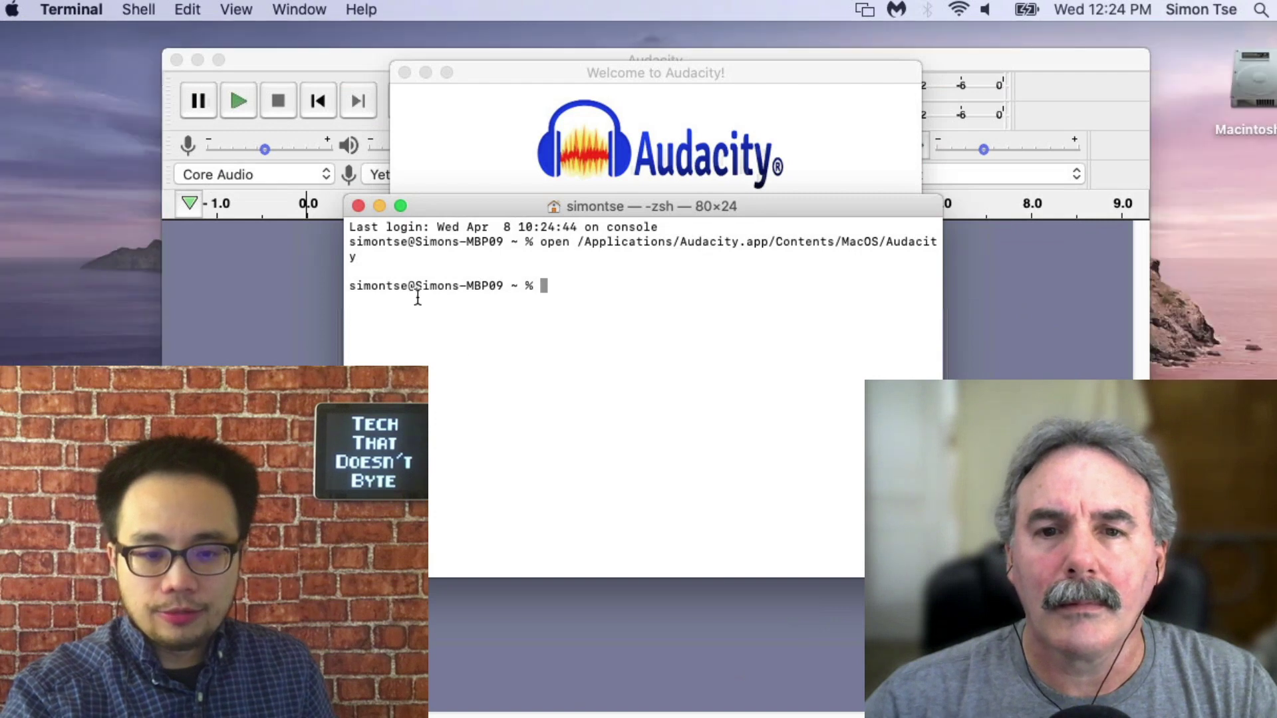
left_click(378, 207)
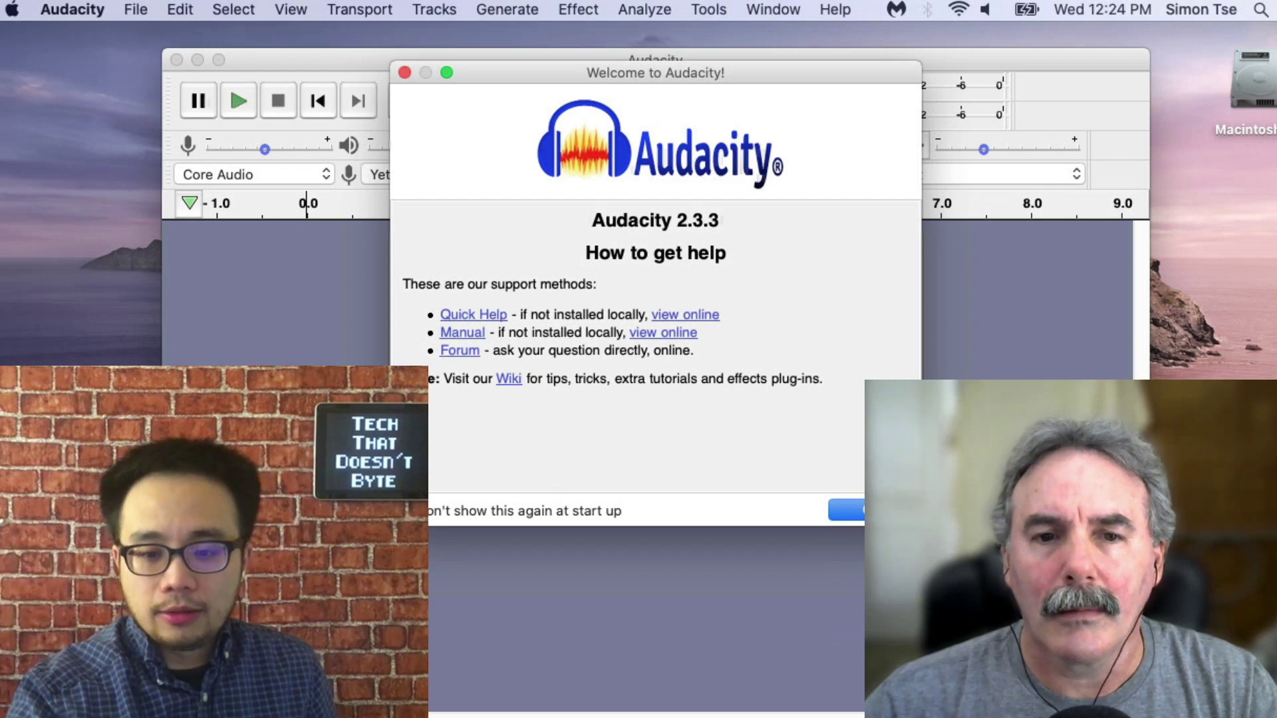
Step: Dismiss the welcome dialog and record a roughly 12.5-second voice clip from the Yeti microphone
key("Return")
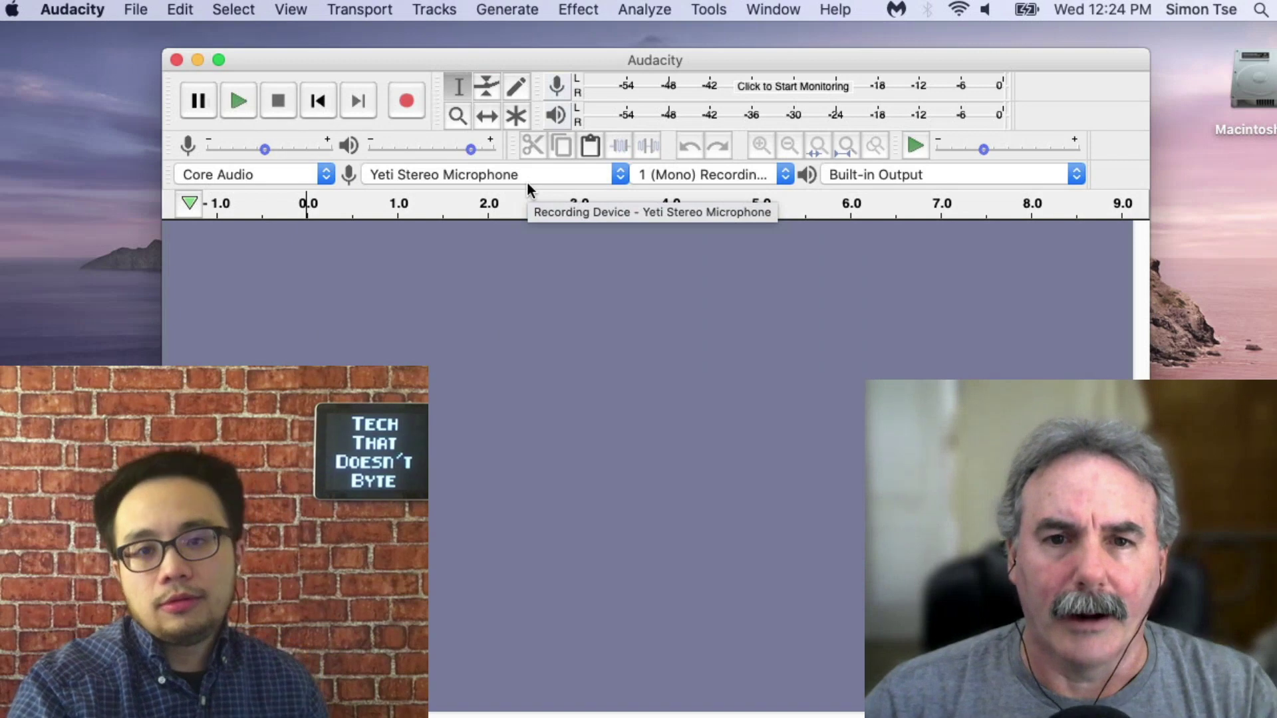
left_click(418, 113)
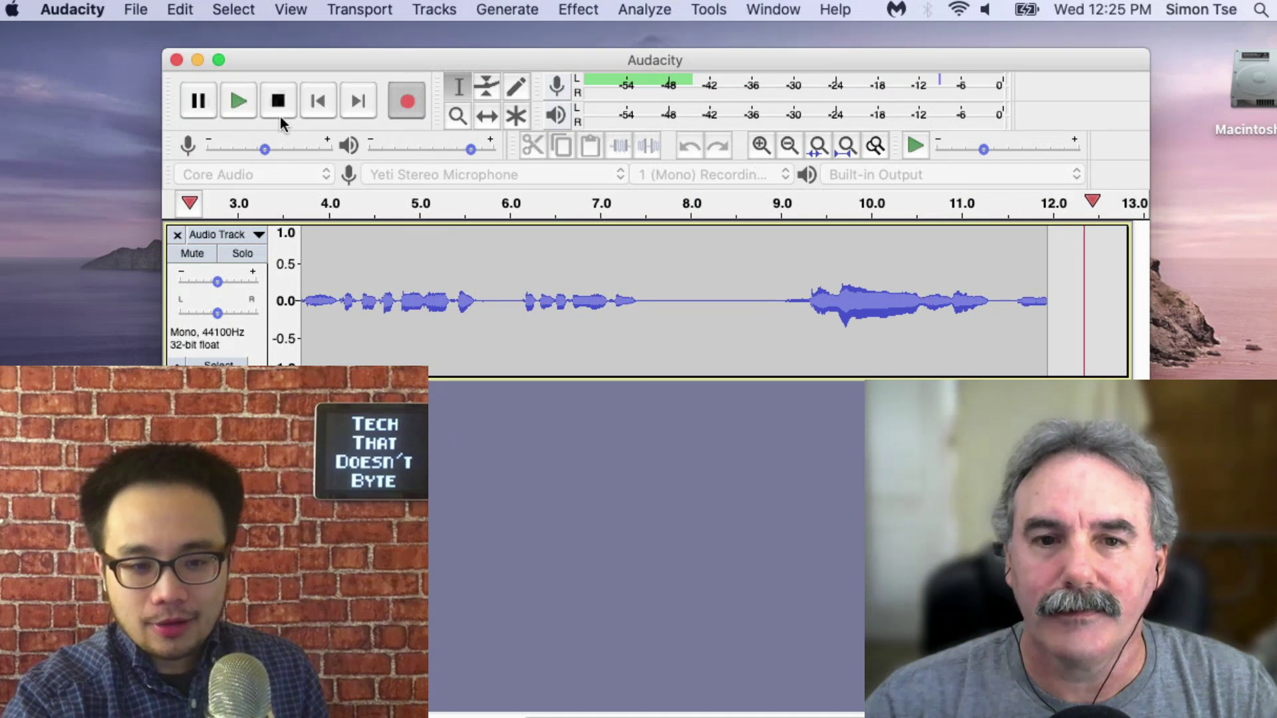
left_click(279, 108)
Step: Raise the system volume, play the recording back from the start, then stop playback
key("XF86AudioRaiseVolume")
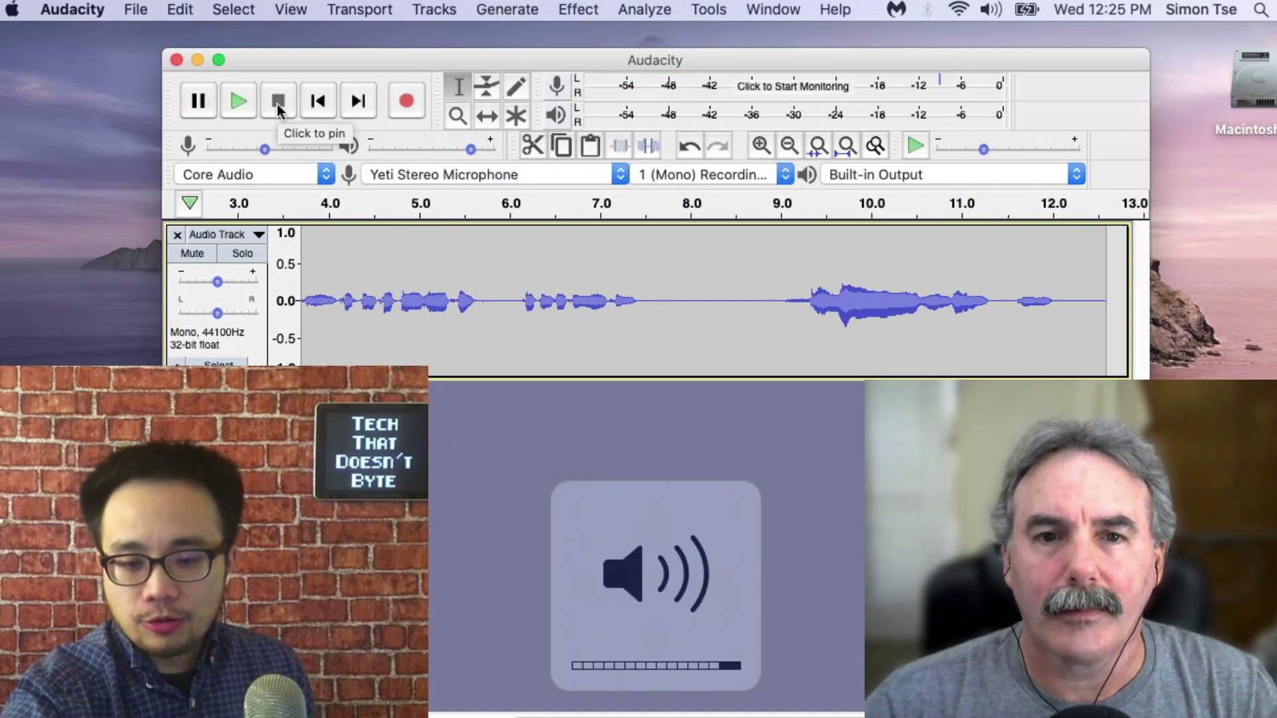
key("Home")
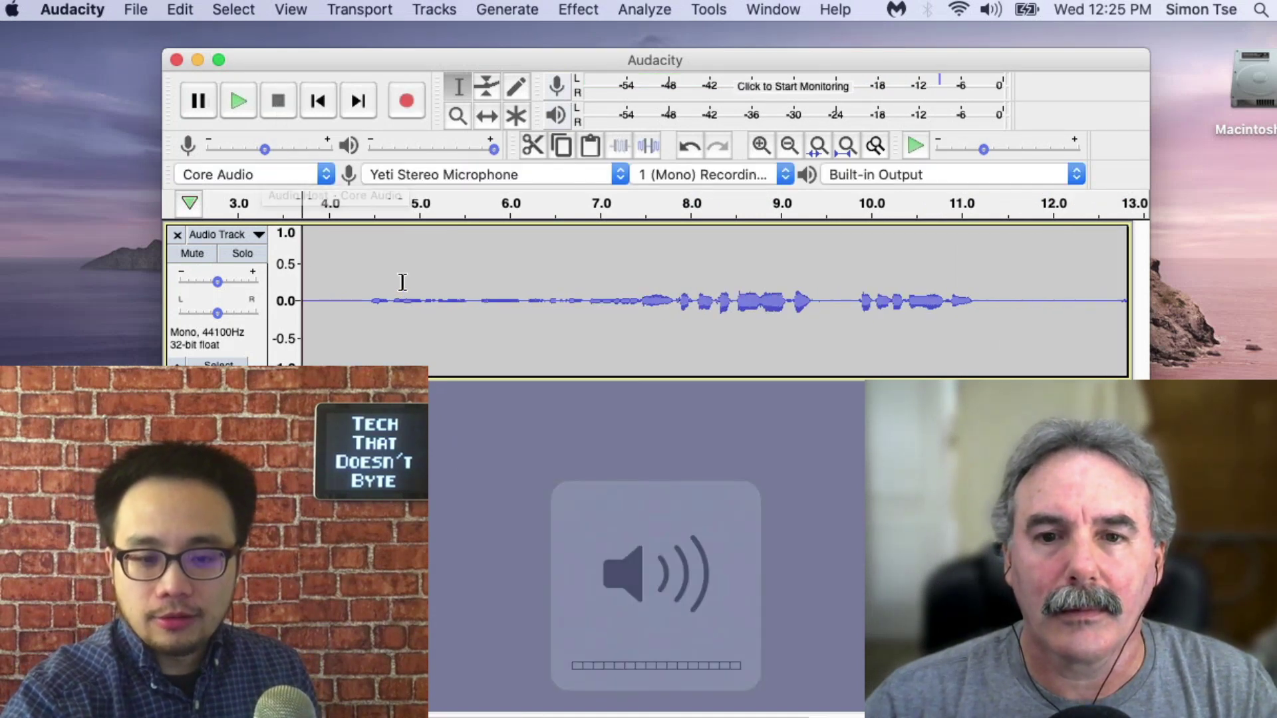
left_click(364, 301)
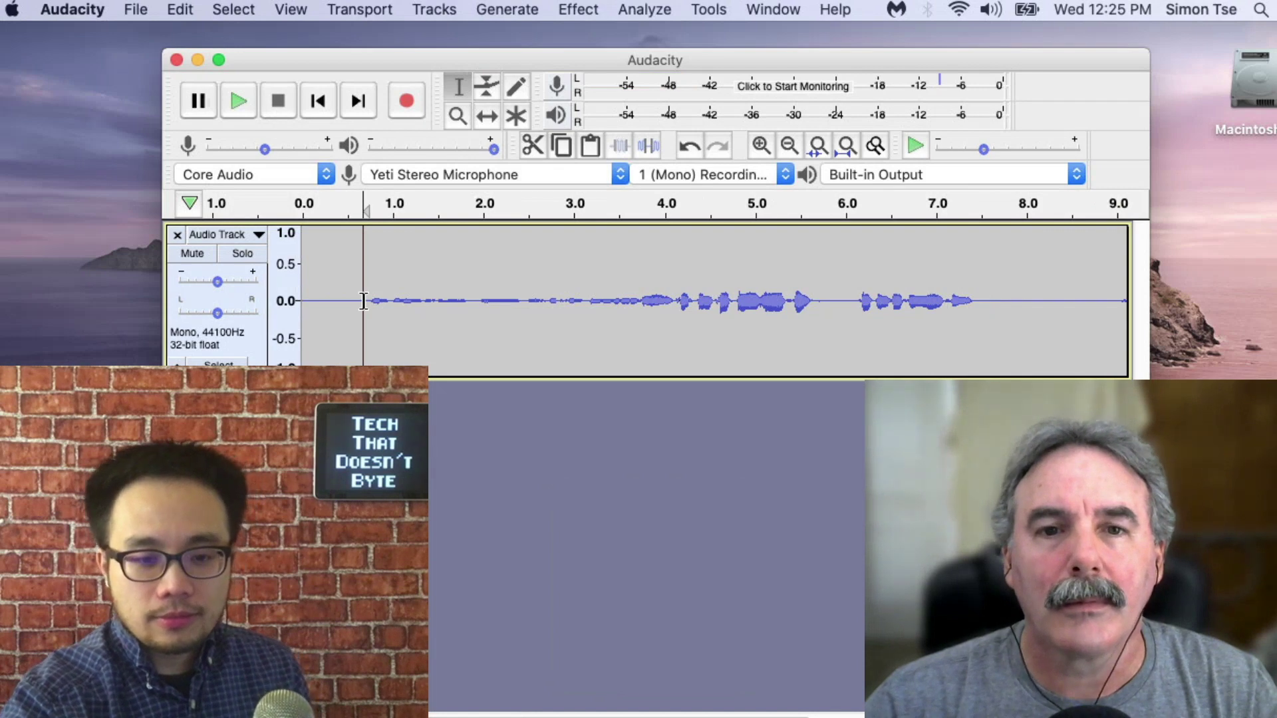
key("space")
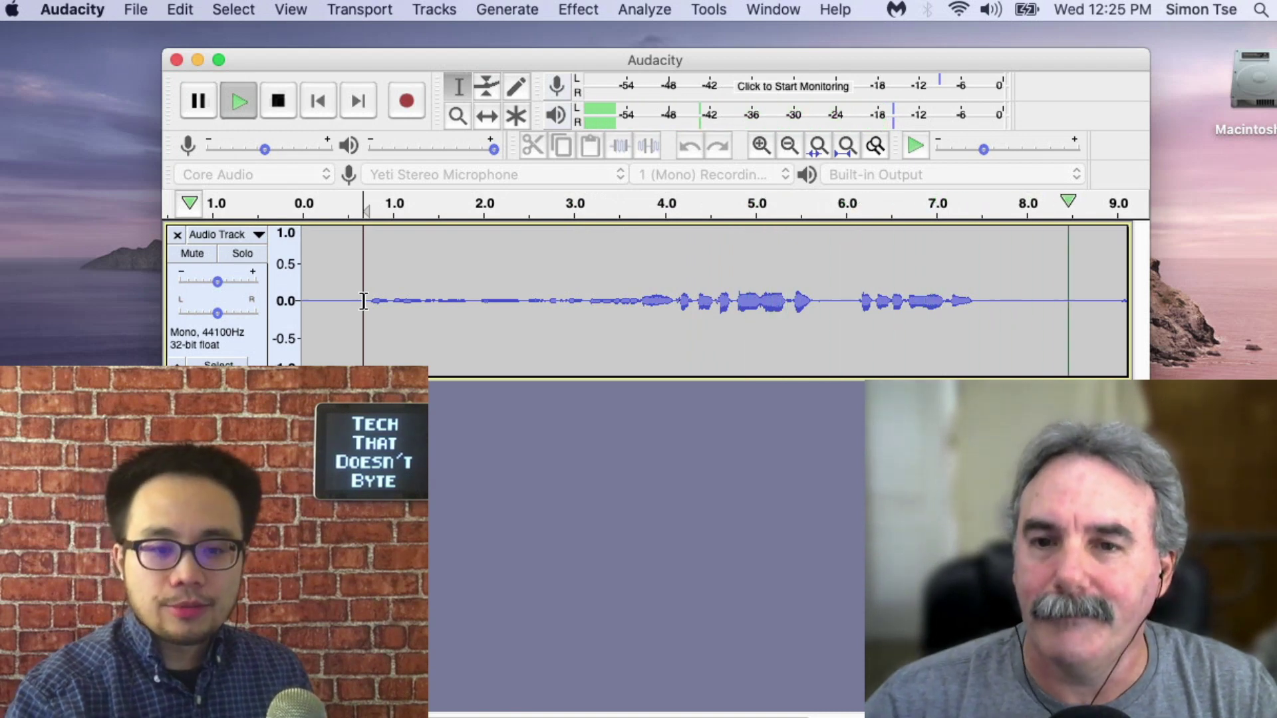
left_click(279, 113)
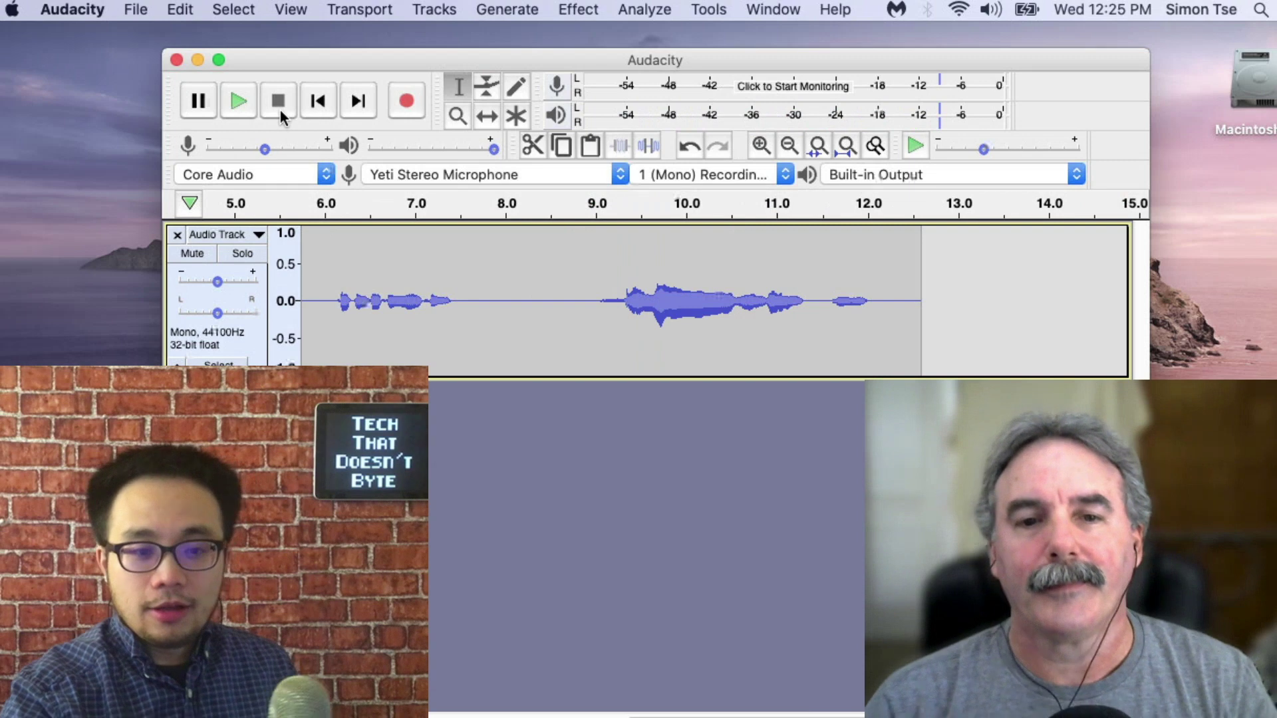